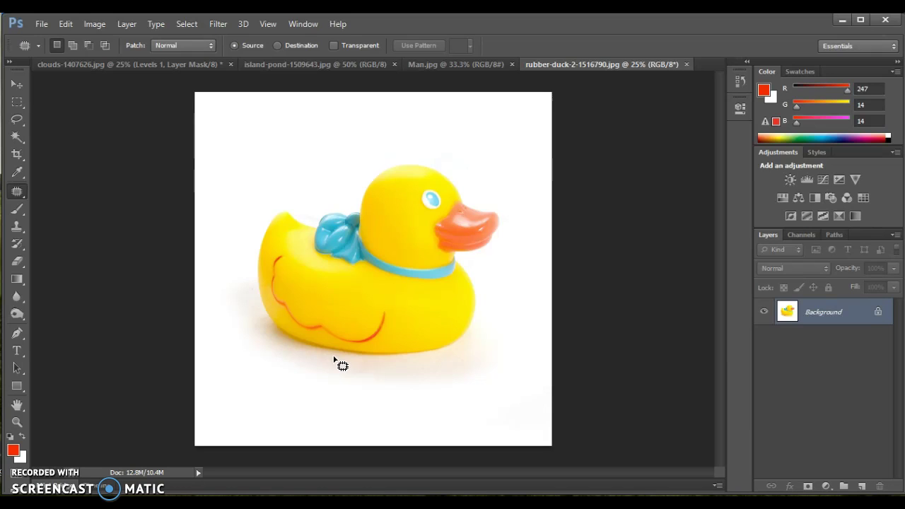
- Open the Levels dialog for the rubber duck photo and move it near the top of the window
left_click(99, 25)
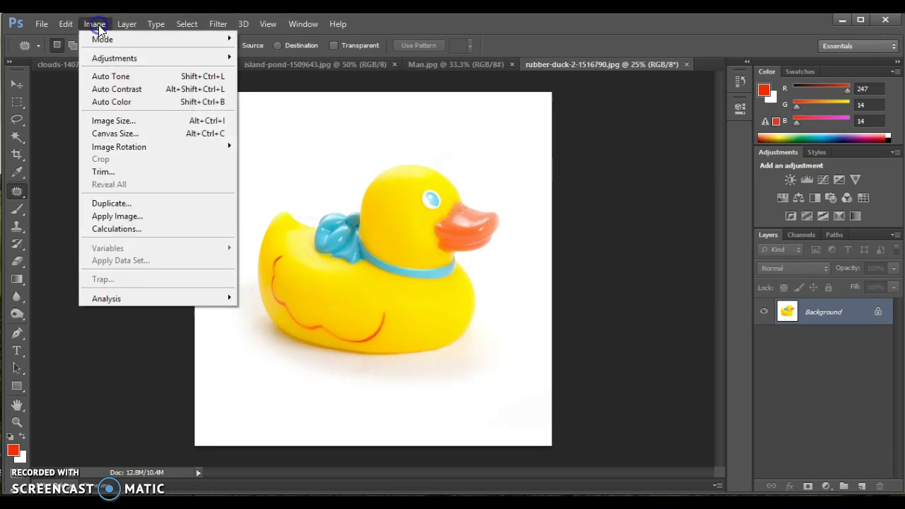
mouse_move(107, 62)
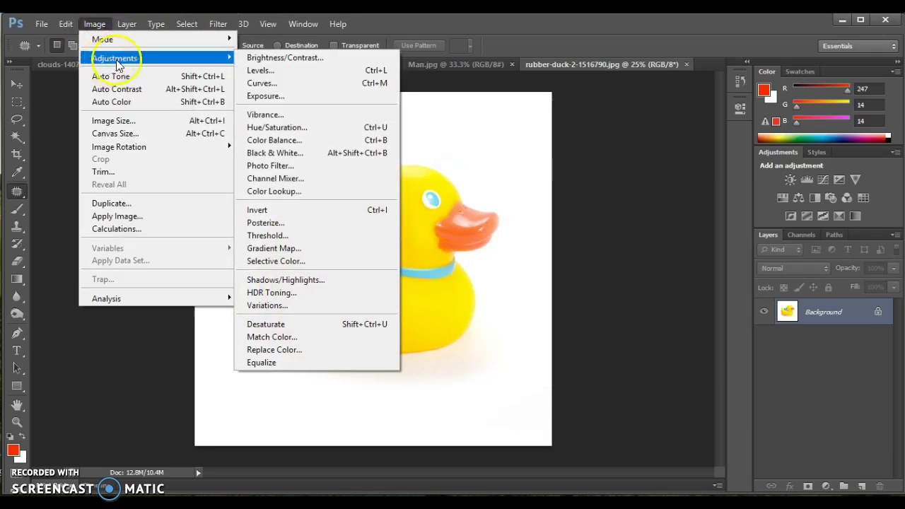
left_click(346, 72)
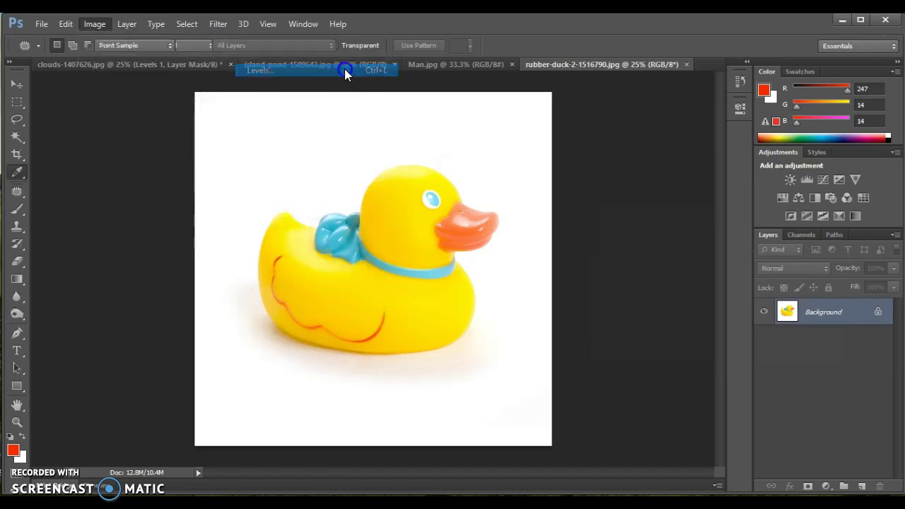
left_click_drag(719, 134, 690, 50)
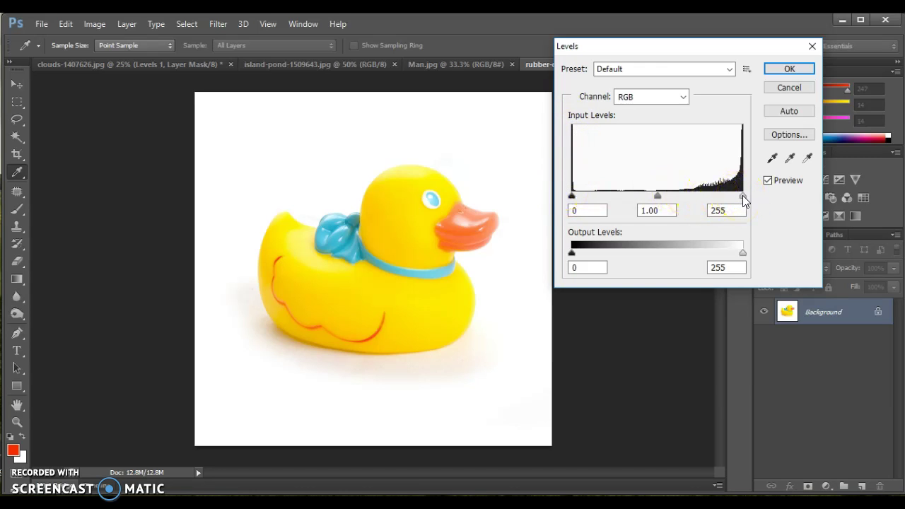
- Try moving the duck photo's white point, black point and midtone sliders in Levels
left_click_drag(743, 196, 629, 198)
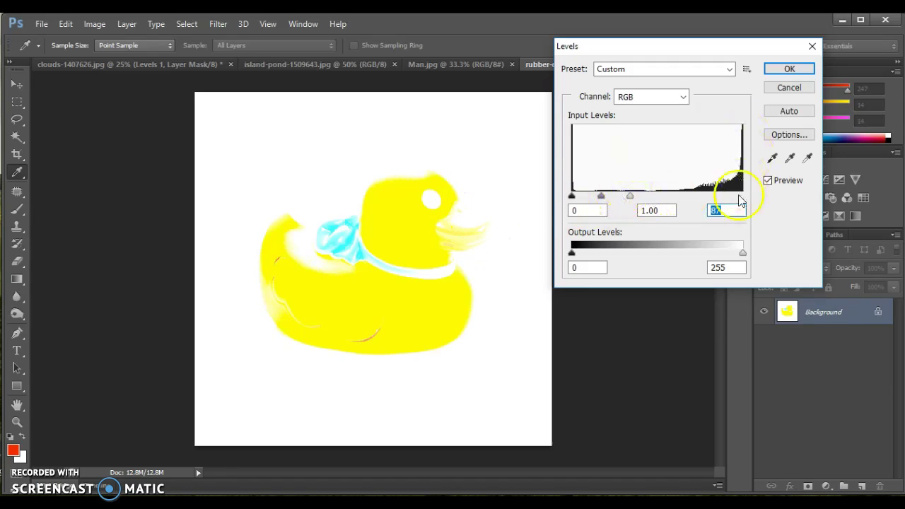
left_click_drag(630, 196, 748, 191)
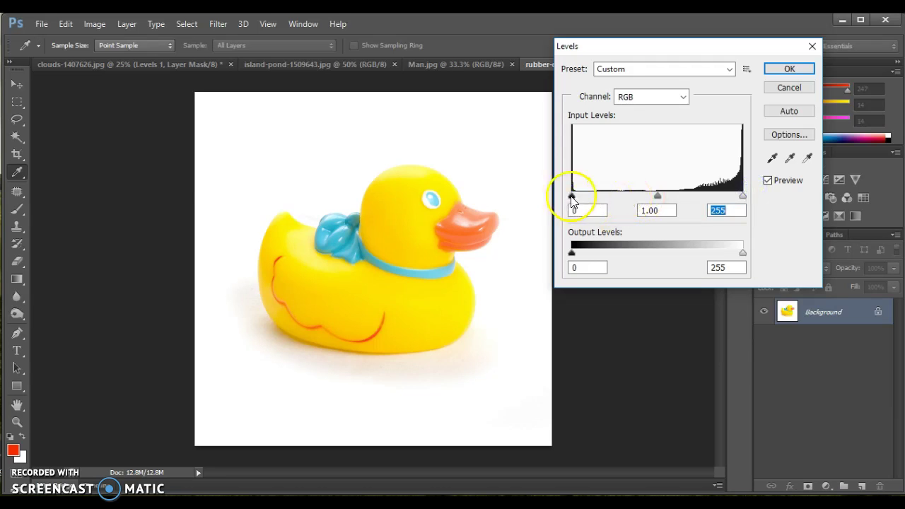
mouse_move(579, 196)
left_mouse_down()
mouse_move(724, 191)
mouse_move(571, 195)
left_mouse_up()
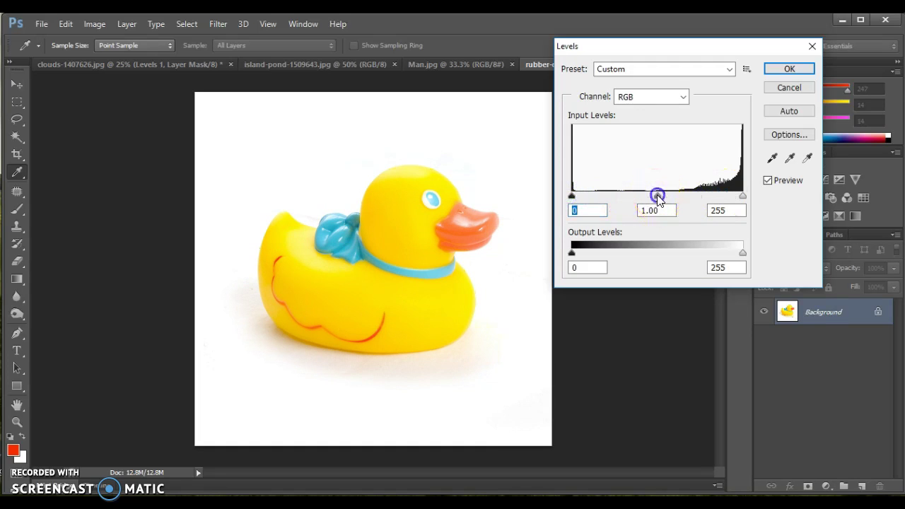
left_click_drag(658, 197, 587, 194)
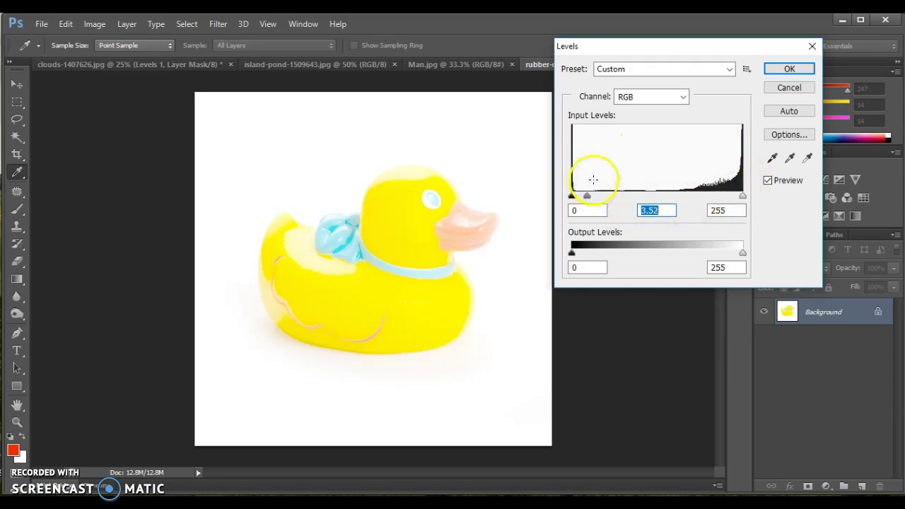
left_click_drag(587, 196, 731, 192)
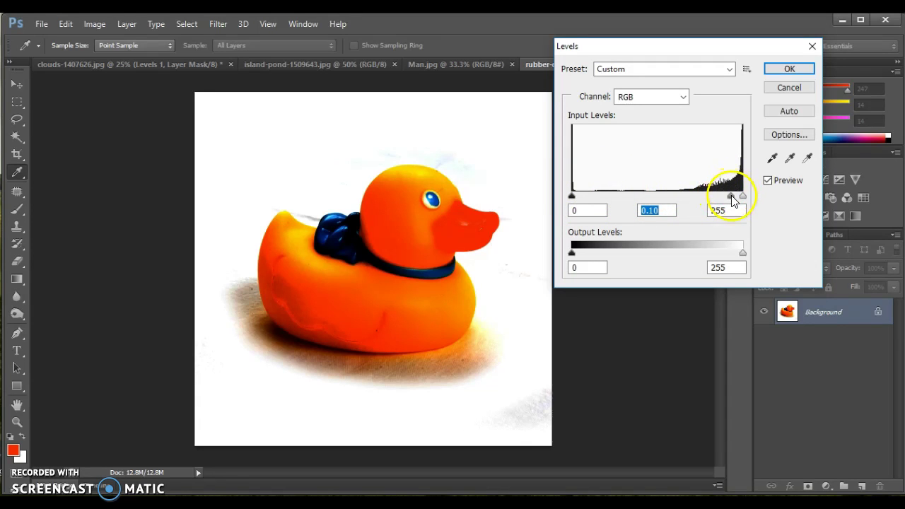
- Cancel the duck's Levels changes and switch to the Man.jpg photo
left_click(802, 89, "alt")
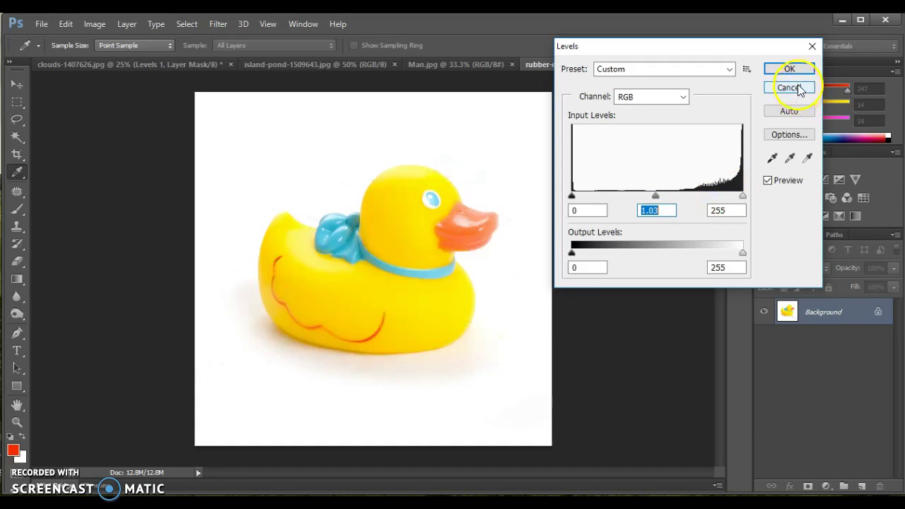
left_click(800, 89)
left_click(442, 61)
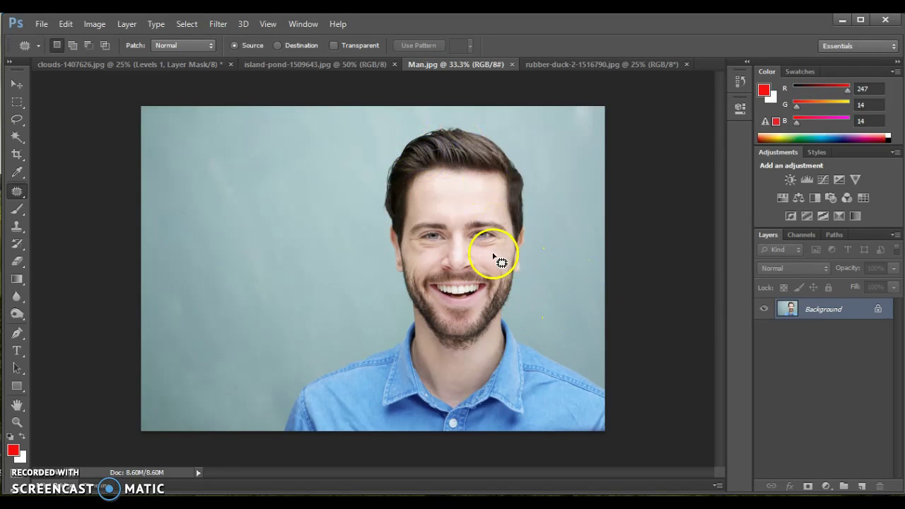
- Open the Levels dialog for Man.jpg, showing default levels 0, 1.00 and 255
left_click(94, 25)
mouse_move(106, 58)
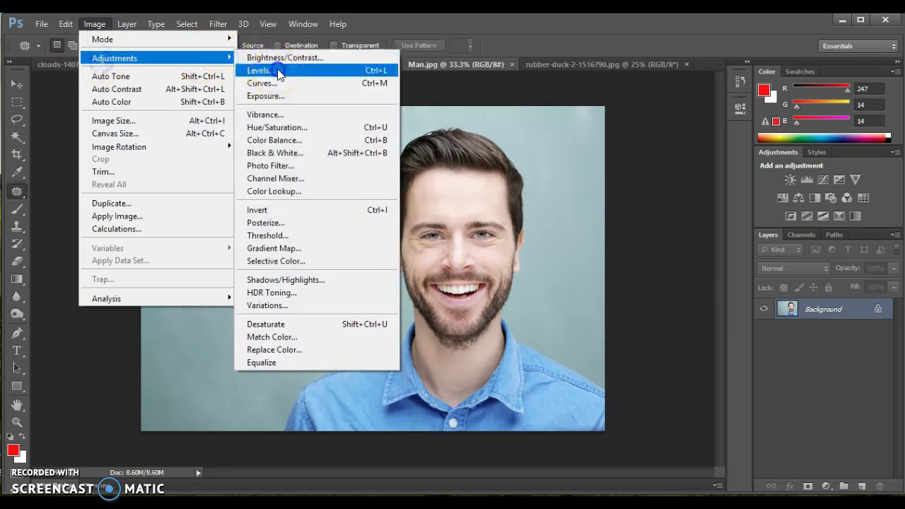
left_click(278, 71)
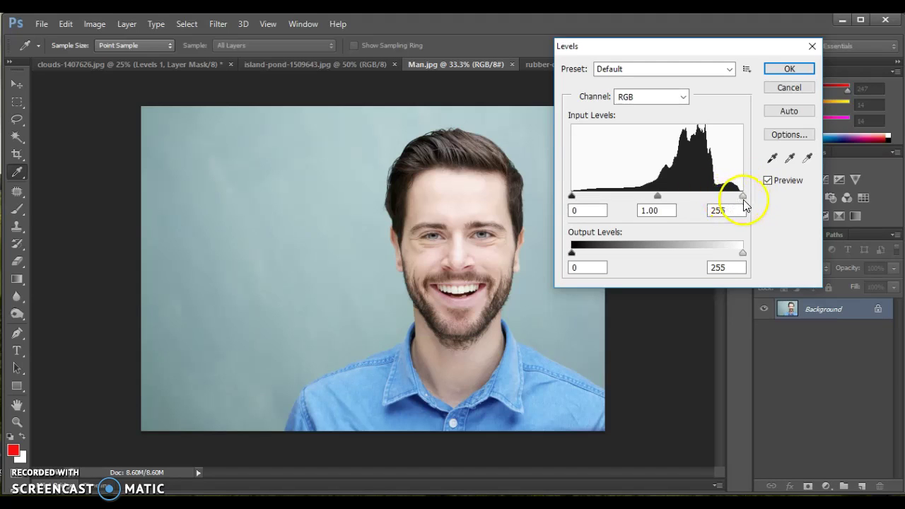
- Try Levels values on the portrait, settling at black 0, midtone 0.67 and white 249
left_click_drag(743, 195, 739, 195)
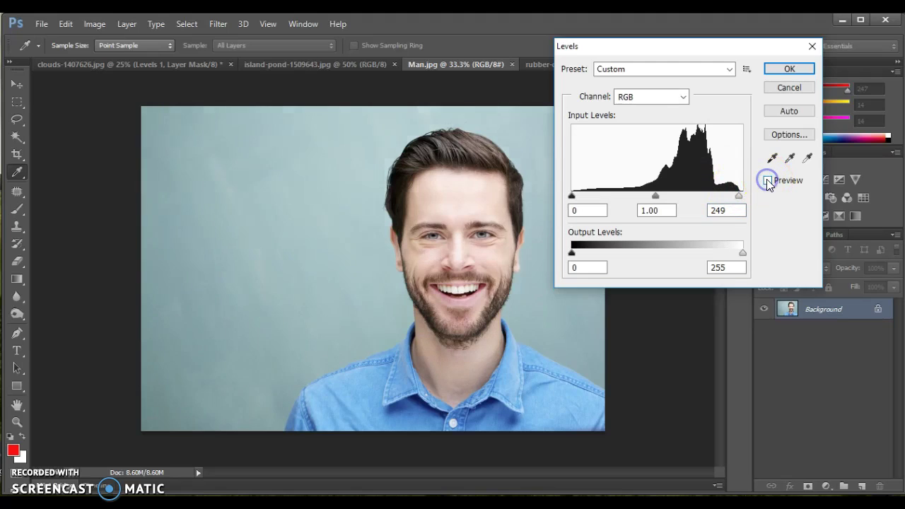
left_click(769, 181)
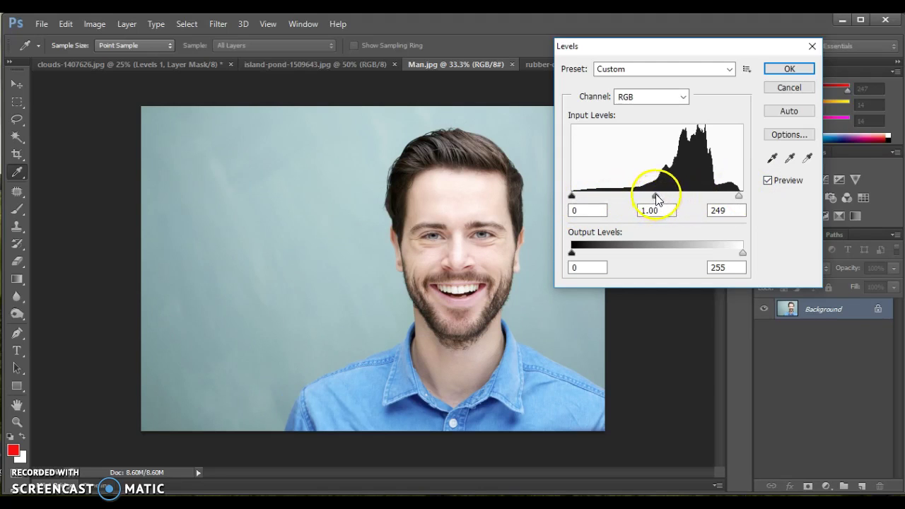
mouse_move(657, 196)
left_mouse_down()
mouse_move(672, 193)
mouse_move(640, 199)
mouse_move(664, 197)
left_mouse_up()
left_click_drag(572, 196, 633, 193)
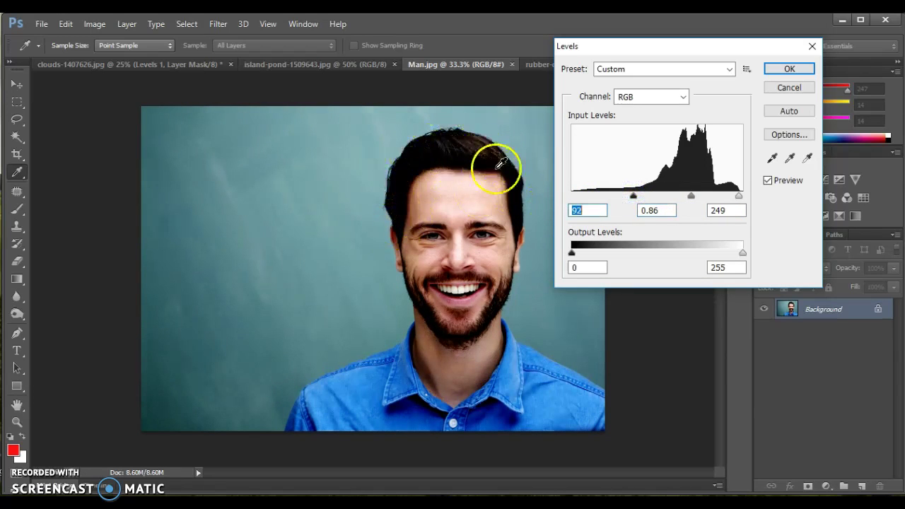
left_click_drag(632, 195, 571, 196)
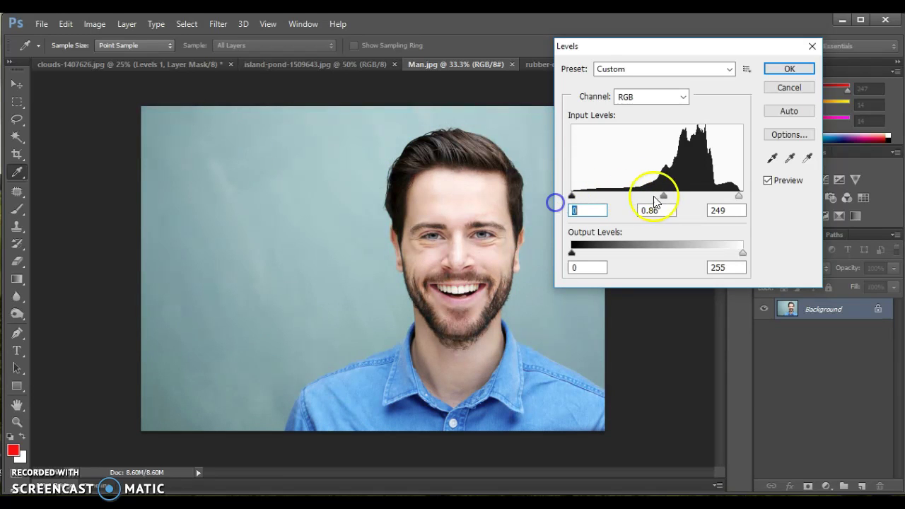
mouse_move(664, 197)
left_mouse_down()
mouse_move(653, 196)
mouse_move(676, 196)
left_mouse_up()
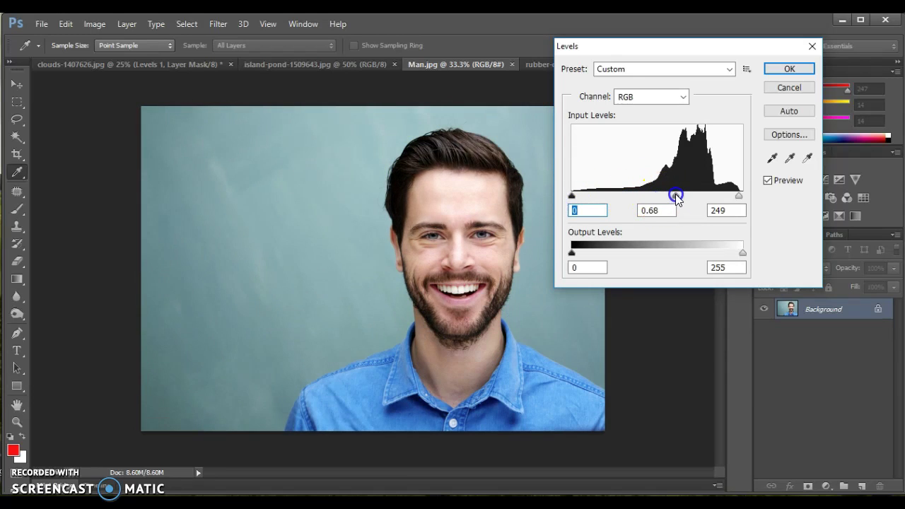
- Compare the portrait before and after, cancel Levels, and switch to island-pond-1509643.jpg
left_click(769, 180)
left_click(768, 180)
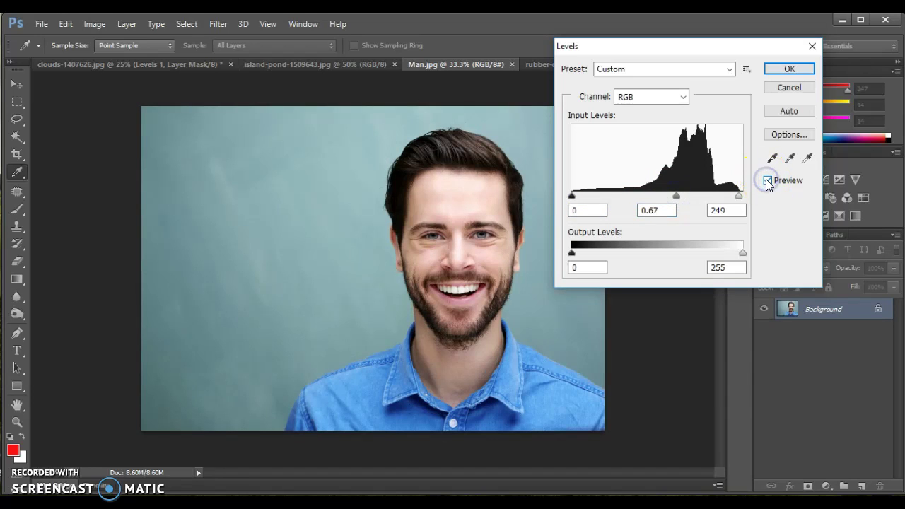
left_click(768, 180)
left_click(768, 180)
left_click(790, 88)
left_click(318, 63)
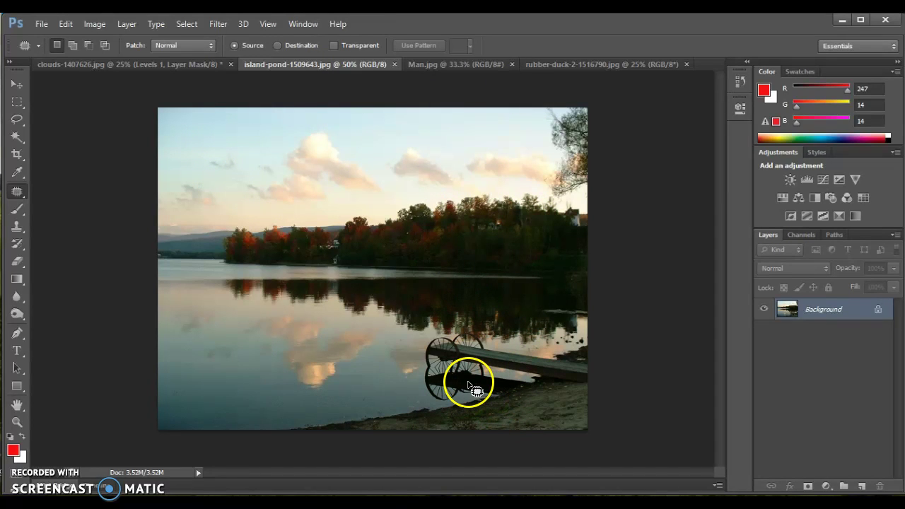
- Open the Levels dialog for the island-pond photo and move it up and right
left_click(95, 24)
mouse_move(92, 58)
left_click(259, 68)
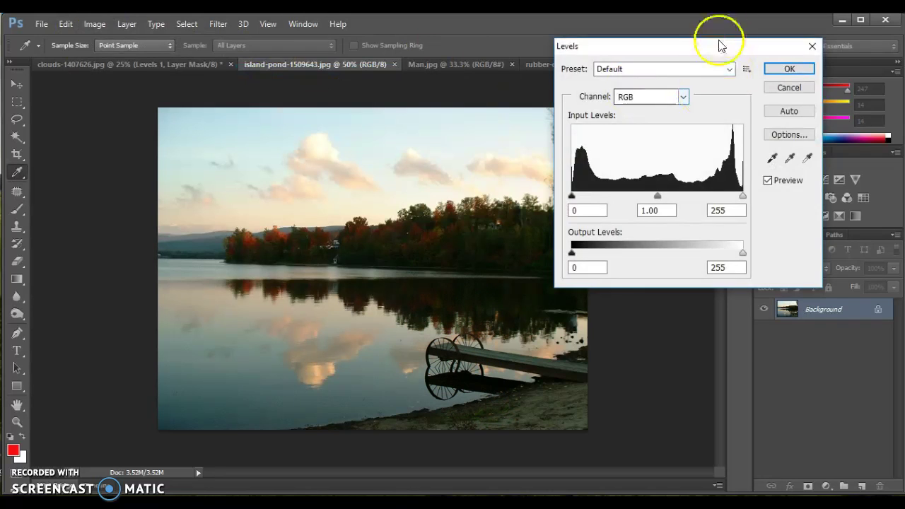
left_click_drag(716, 48, 731, 33)
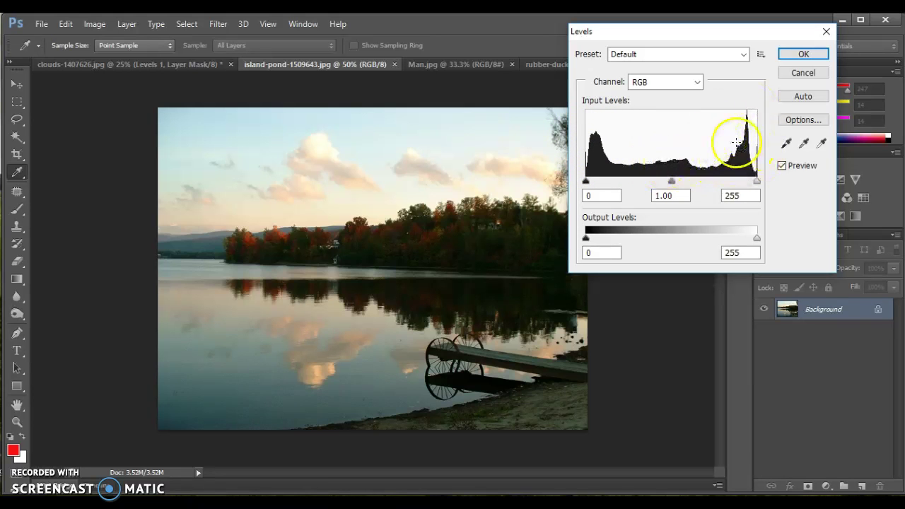
- Brighten the pond photo's midtones to 1.43, comparing the result with Preview
left_click_drag(722, 36, 754, 44)
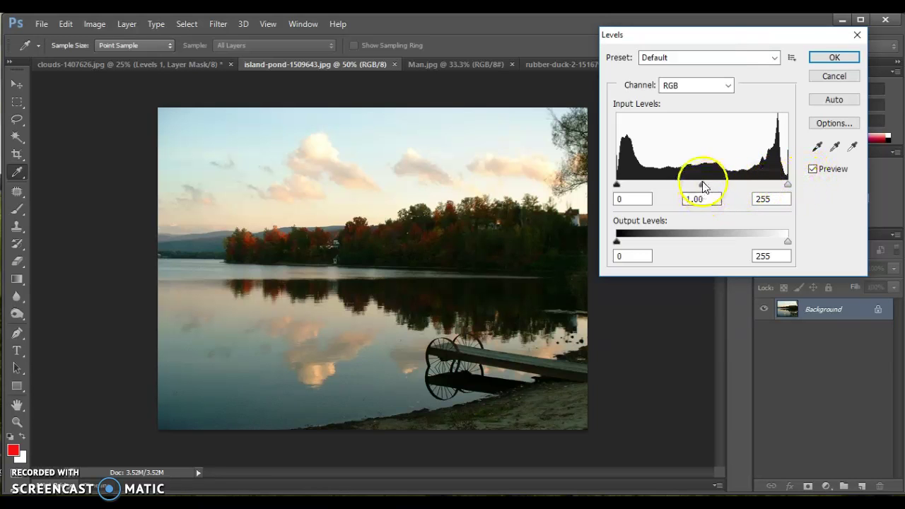
left_click_drag(703, 186, 680, 184)
left_click(811, 169)
left_click(811, 169)
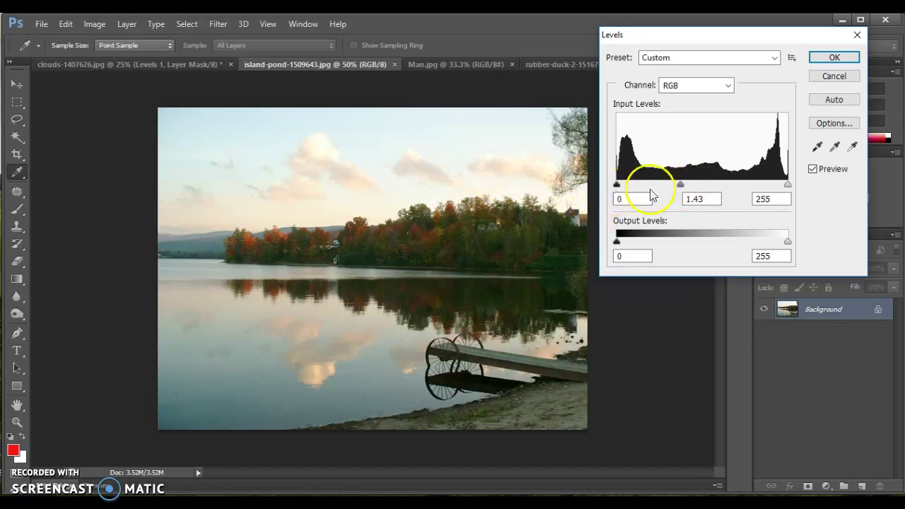
left_click(814, 169)
left_click(814, 169)
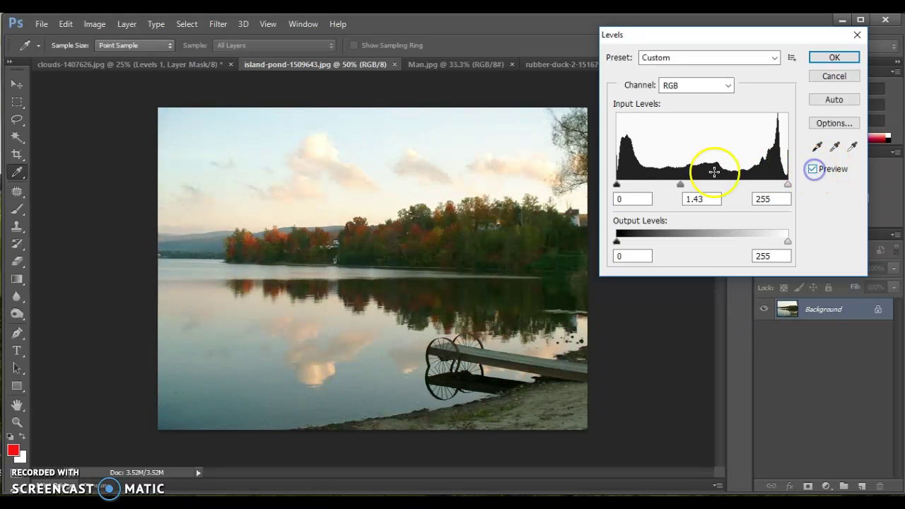
- Raise the pond's black point to 8, compare, then cancel and switch to clouds-1407626.jpg
left_click_drag(617, 184, 623, 186)
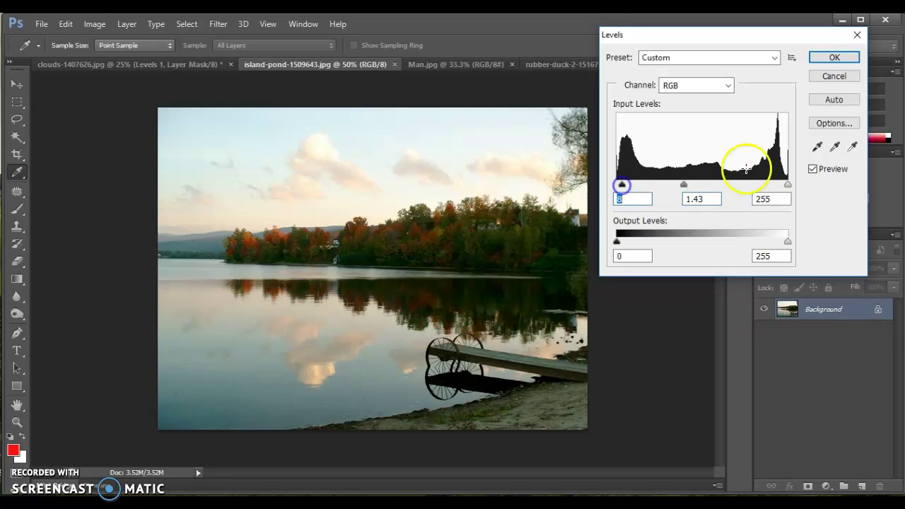
left_click(812, 169)
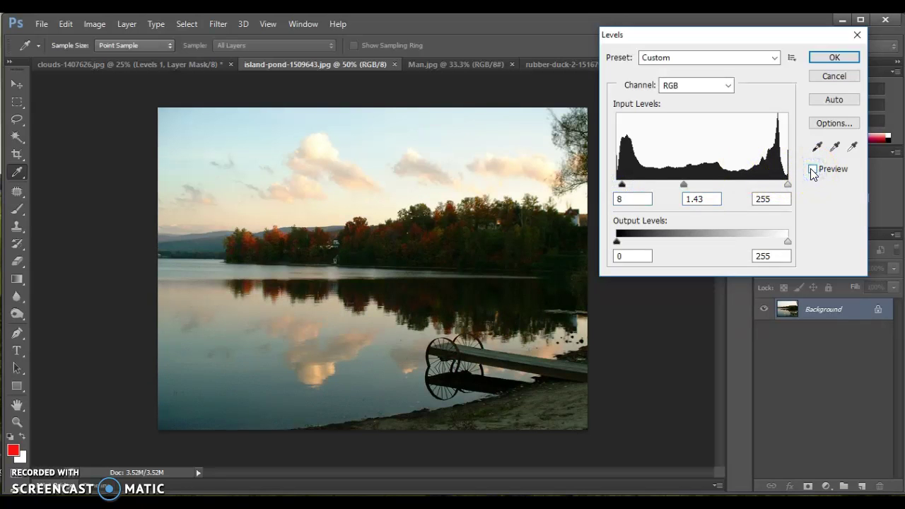
left_click(813, 169)
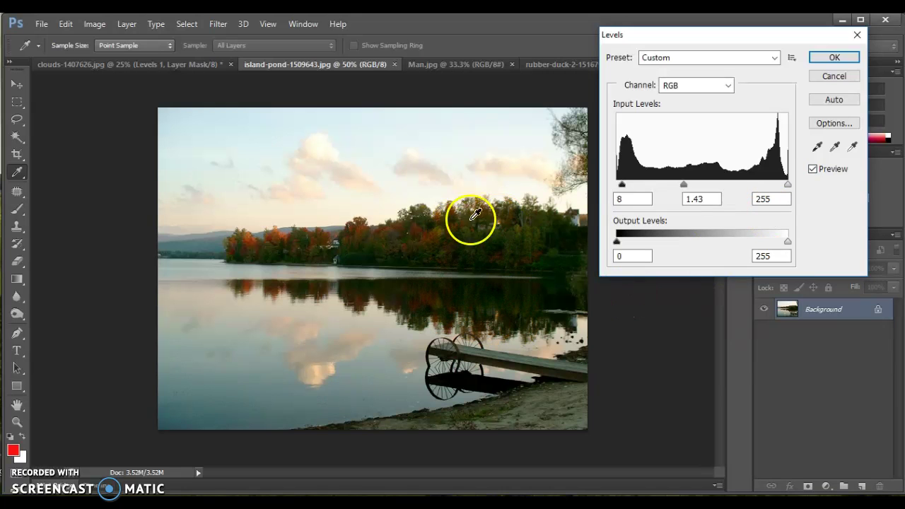
left_click(812, 170)
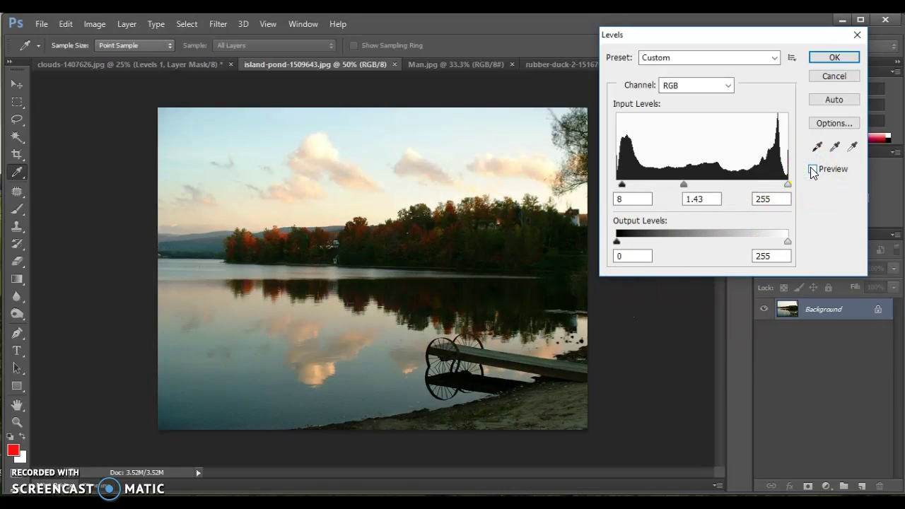
left_click(812, 170)
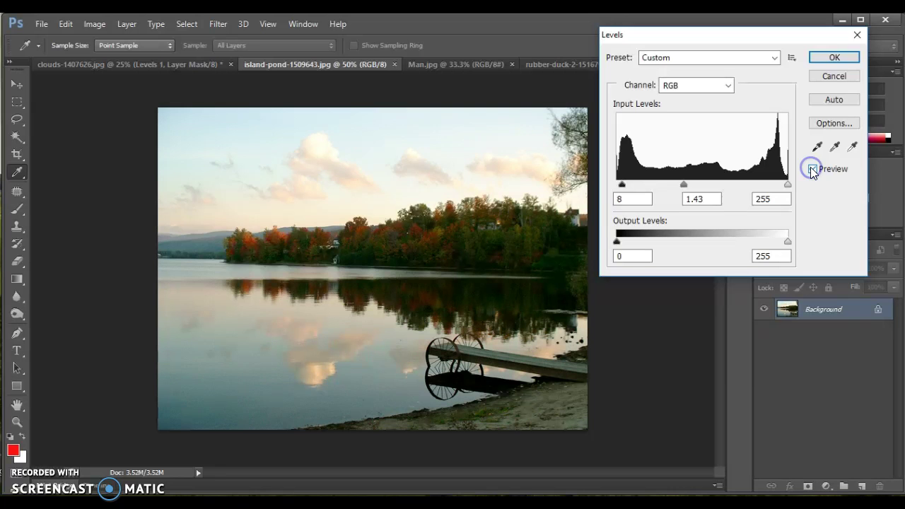
left_click(835, 75)
left_click(110, 66)
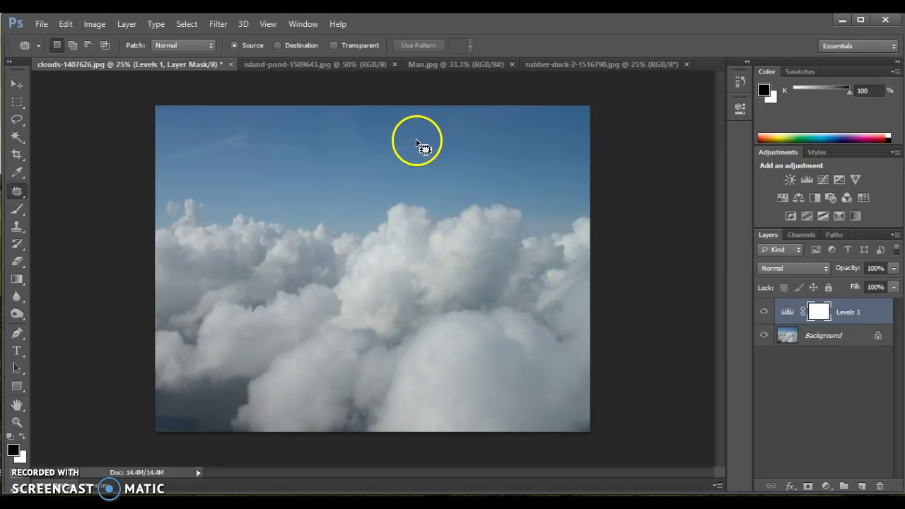
- Cancel a Levels dialog on clouds-1407626.jpg and drag its Levels 1 layer to the trash
left_click(95, 24)
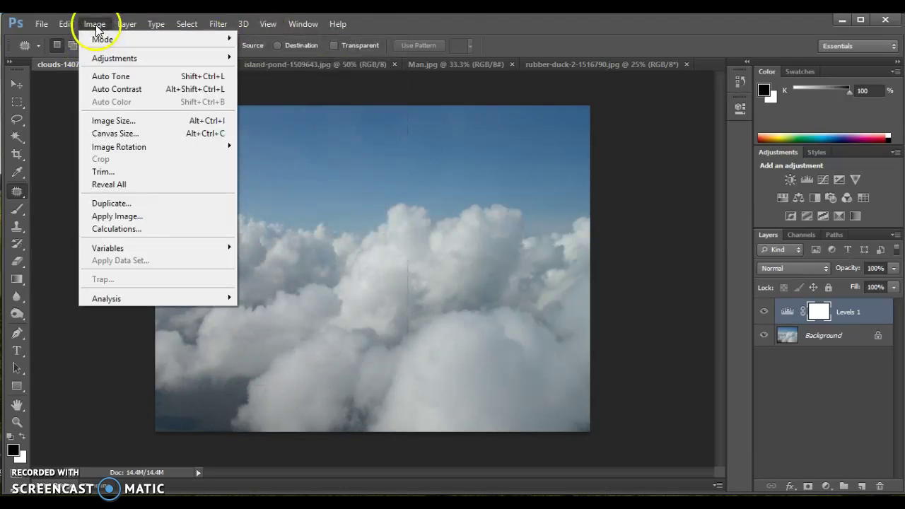
mouse_move(99, 58)
left_click(269, 75)
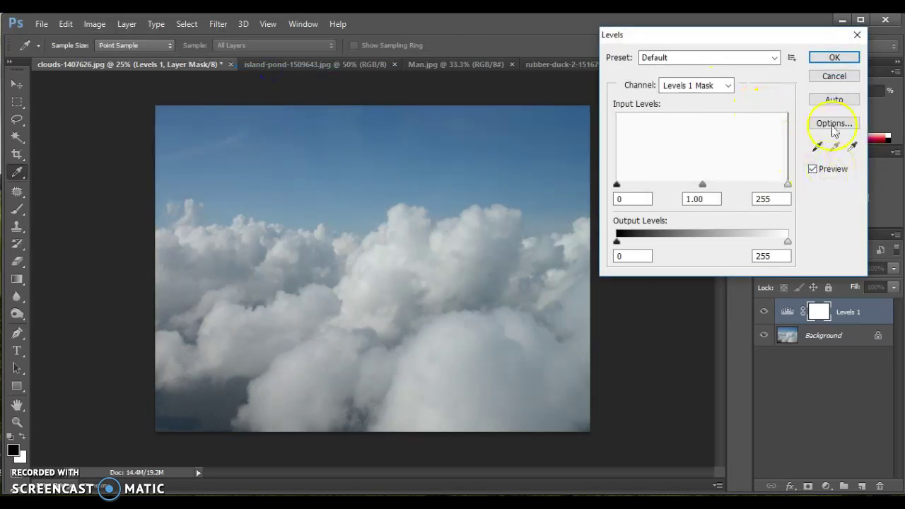
left_click(834, 58)
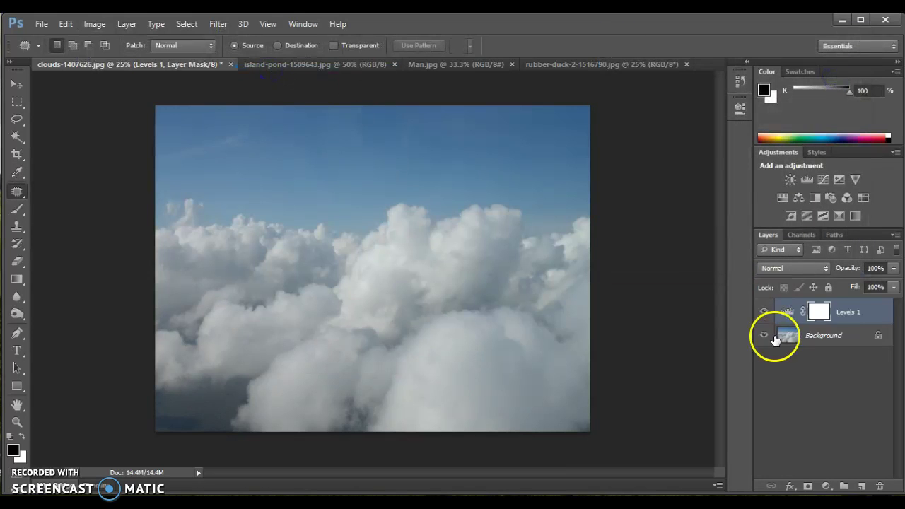
left_click_drag(855, 312, 882, 485)
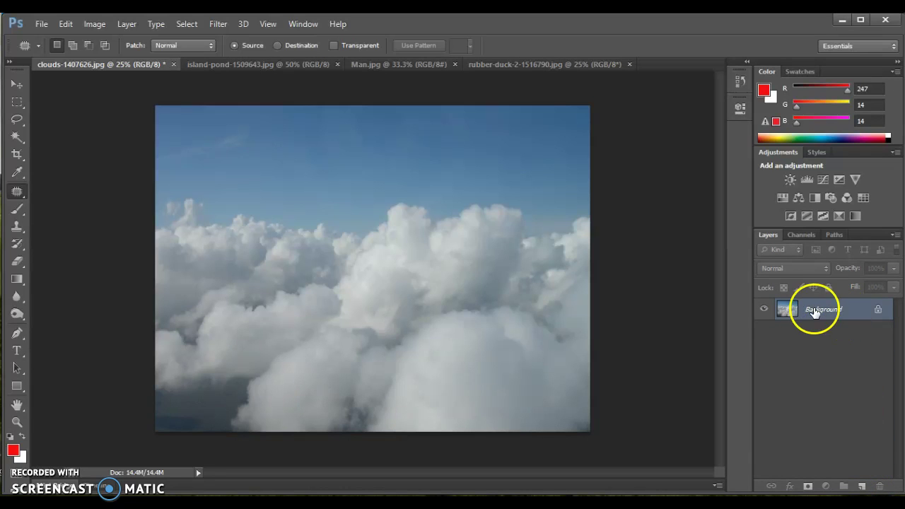
- Open Levels for the clouds photo and pull in the white and black sliders, checking with Preview
left_click(94, 24)
mouse_move(117, 58)
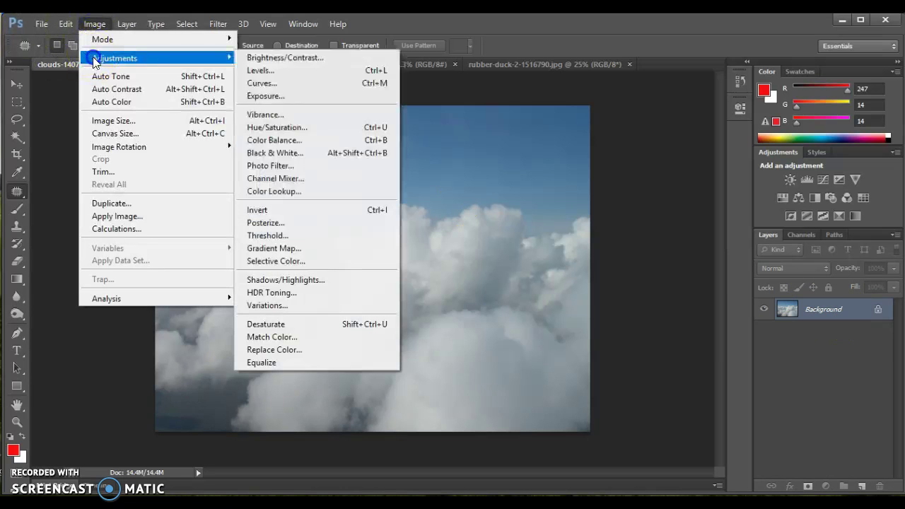
left_click(320, 70)
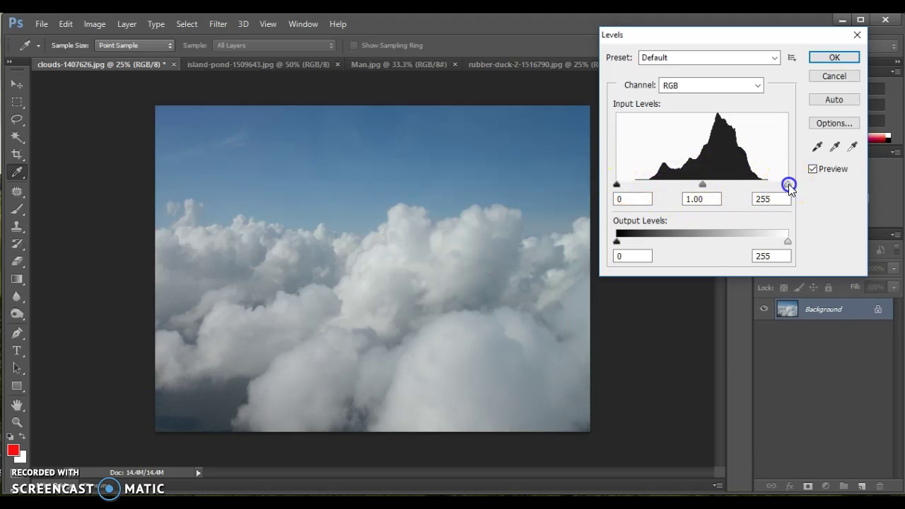
left_click_drag(789, 183, 767, 186)
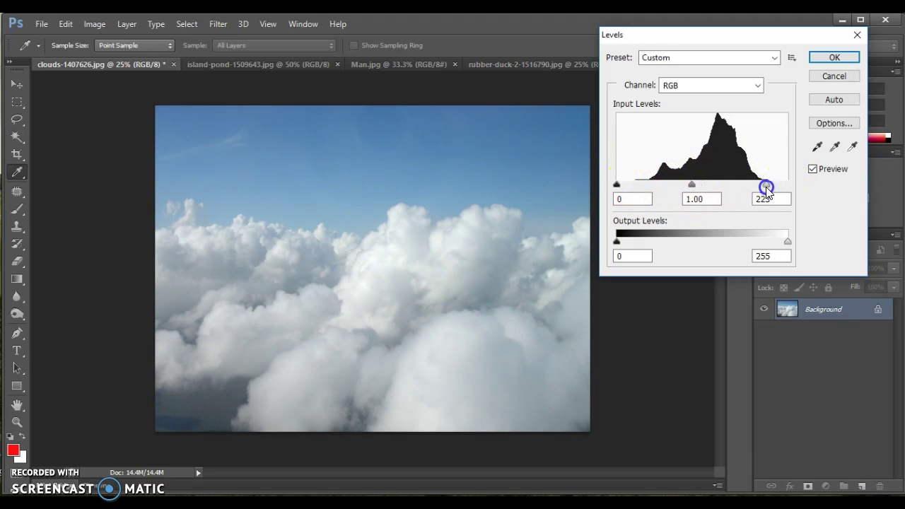
left_click_drag(616, 183, 635, 186)
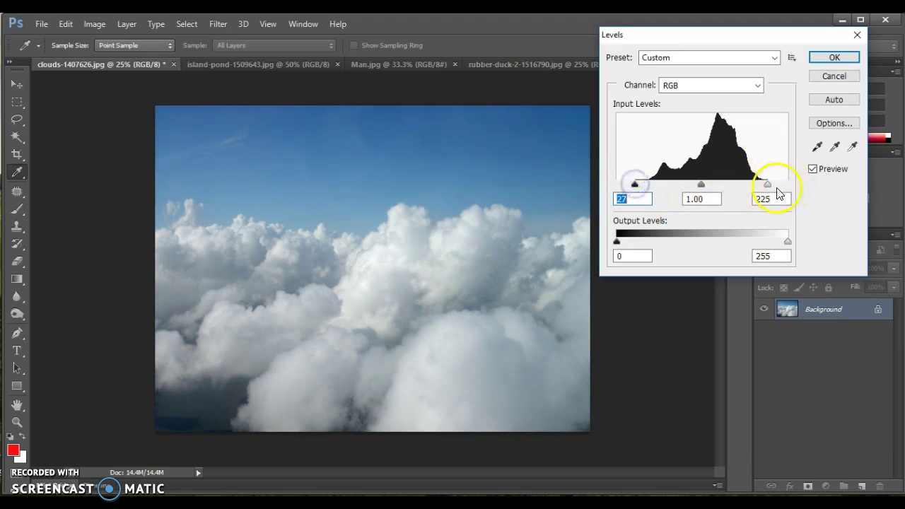
left_click(812, 170)
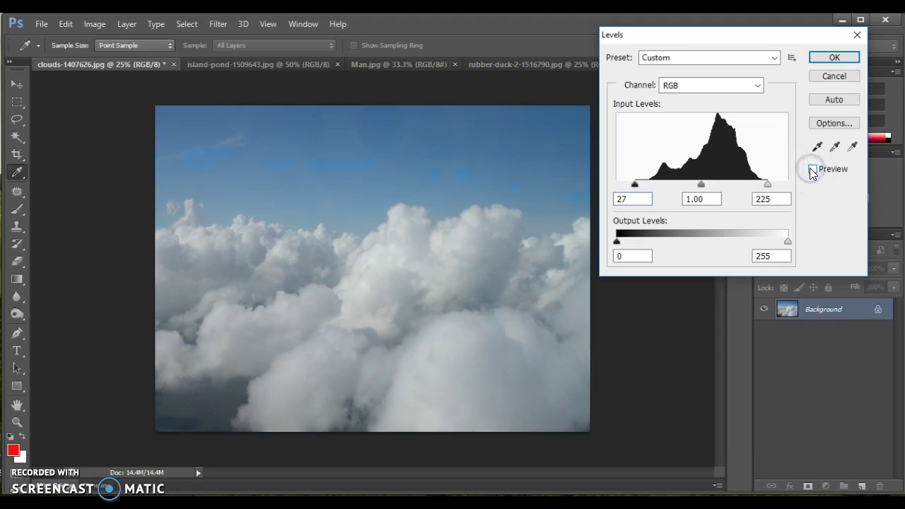
left_click(812, 170)
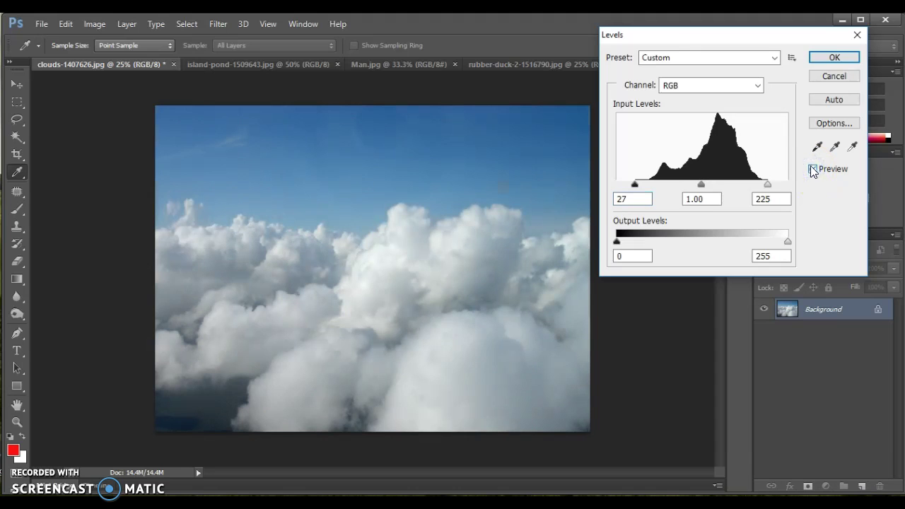
- Refine the clouds levels to black 48, midtone 1.07 and white 216, comparing with Preview
left_click_drag(767, 185, 769, 187)
left_click_drag(635, 185, 647, 185)
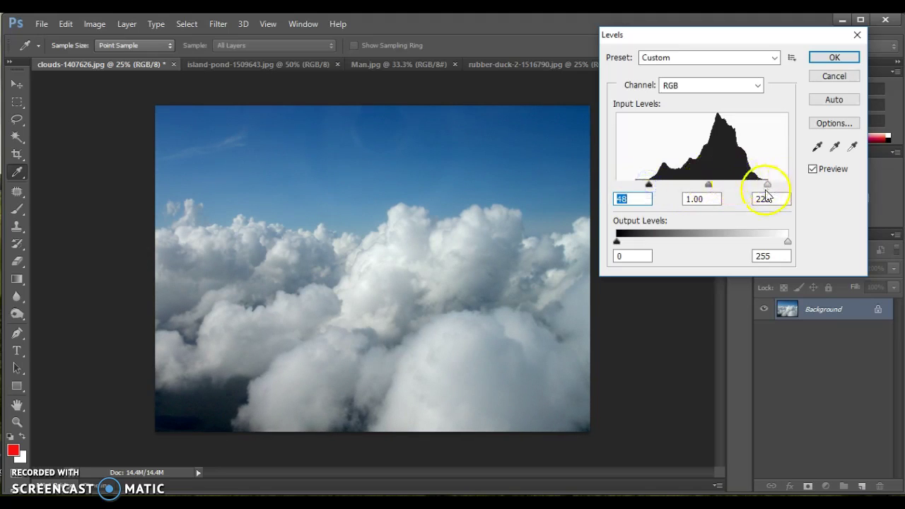
left_click_drag(768, 185, 762, 185)
left_click(813, 169)
left_click(813, 169)
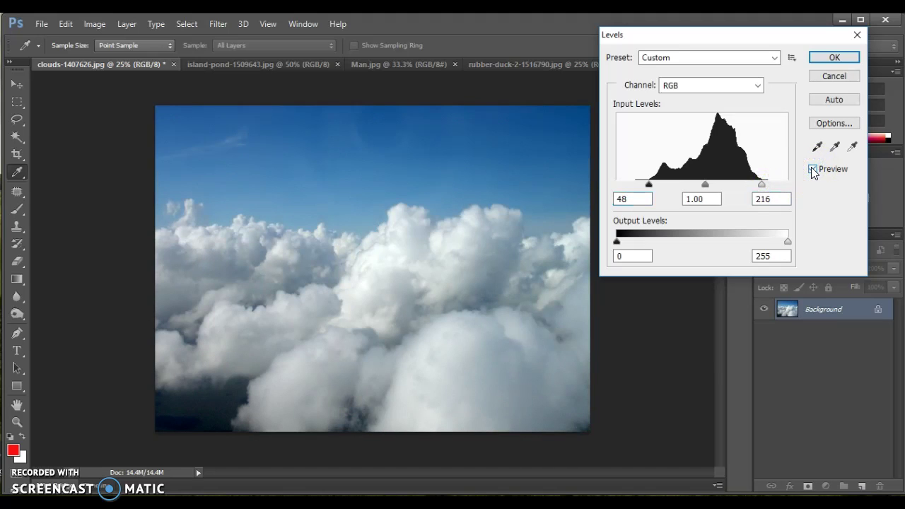
left_click(812, 169)
left_click(812, 169)
mouse_move(706, 185)
left_mouse_down()
mouse_move(694, 191)
mouse_move(730, 183)
mouse_move(702, 188)
left_mouse_up()
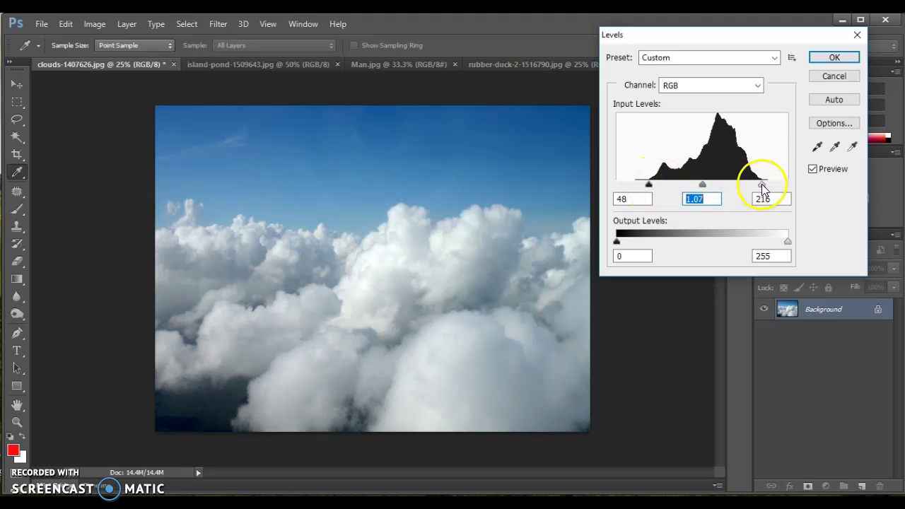
left_click(813, 169)
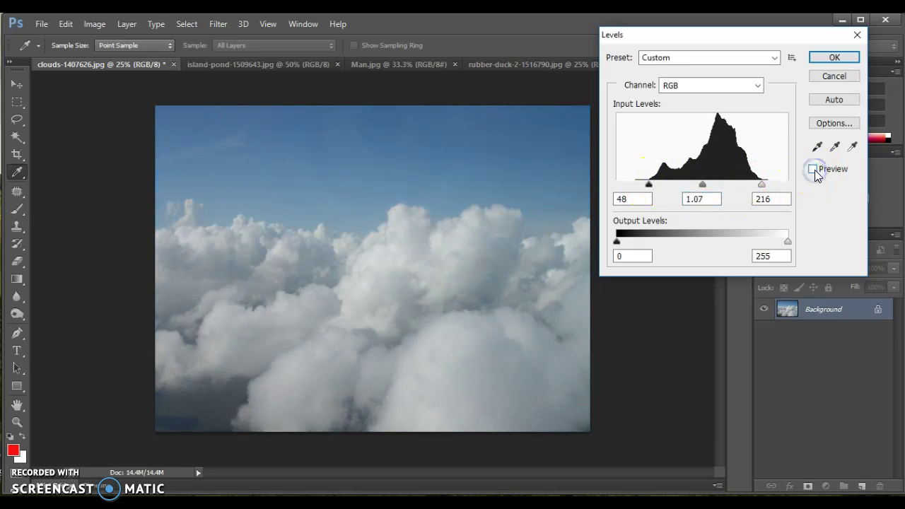